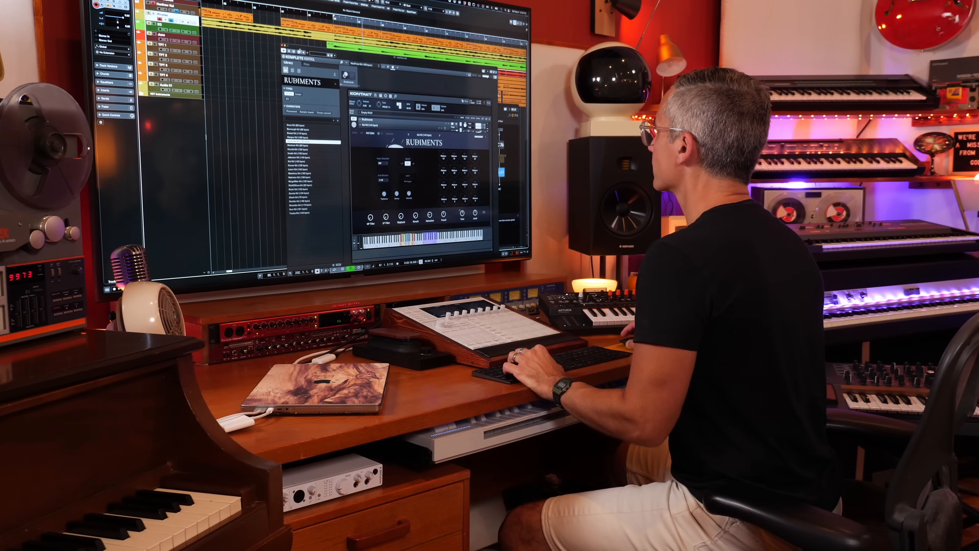
left_click_drag(307, 48, 349, 57)
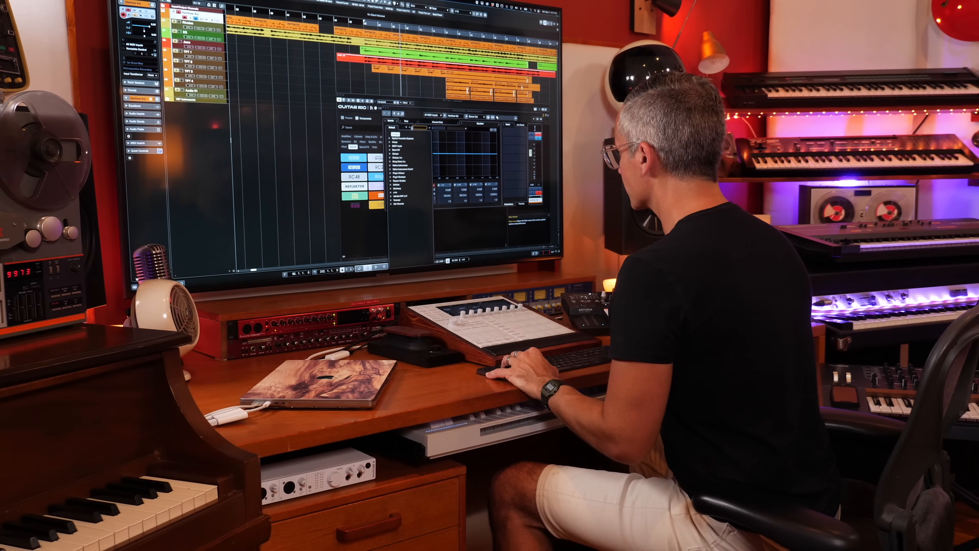
left_click(398, 169)
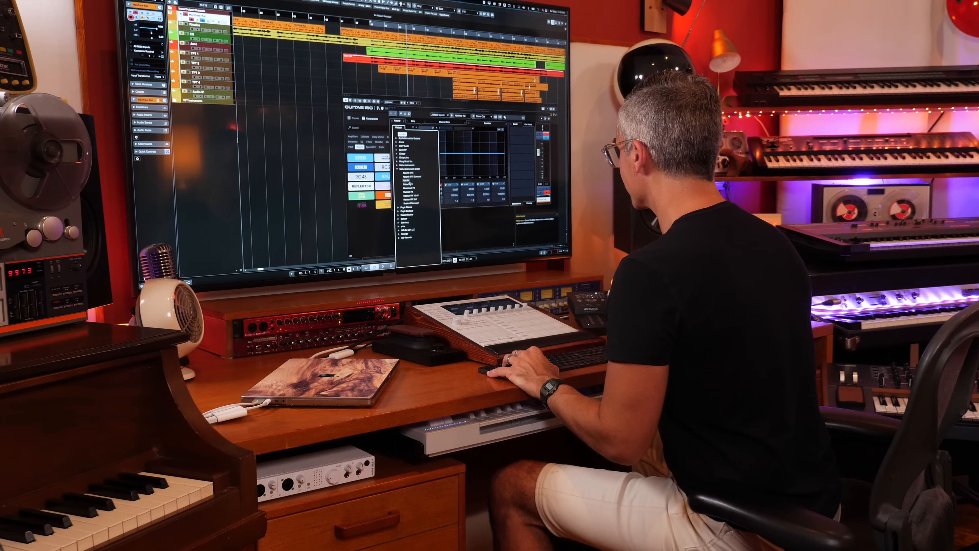
left_click(405, 166)
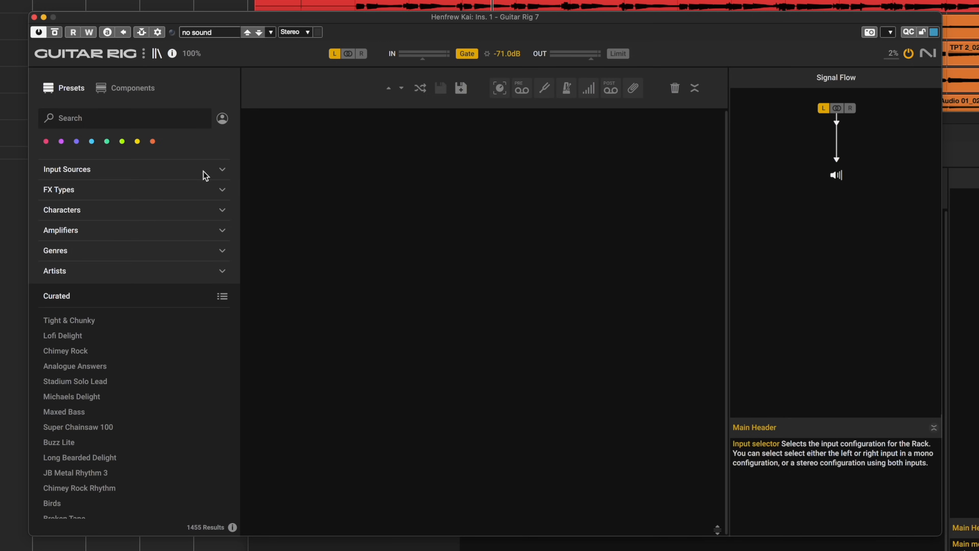
Browse the effect components and add Noise Machine, Tape Wobble and Vintage Vibrato to the empty rack in that order.
left_click(222, 249)
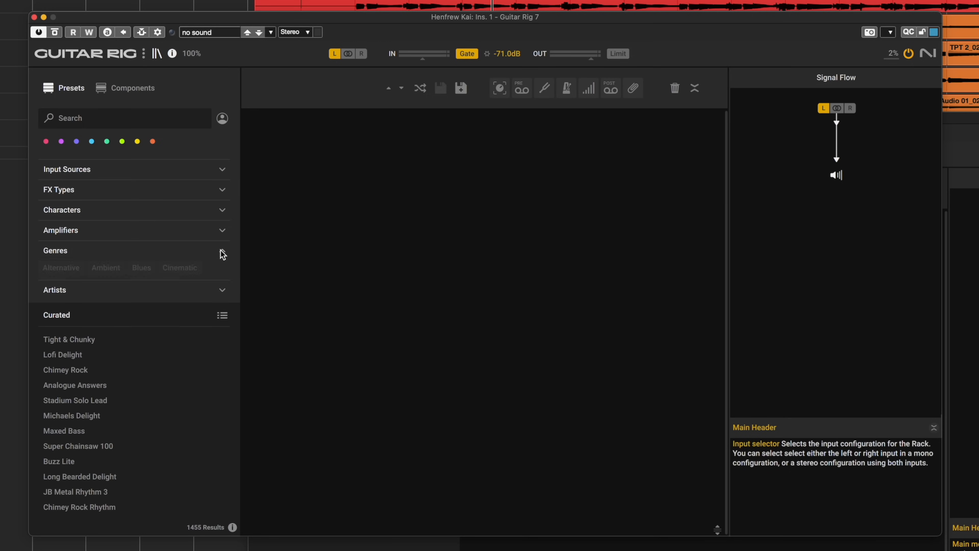
left_click(116, 91)
scroll(171, 303, "down", 15)
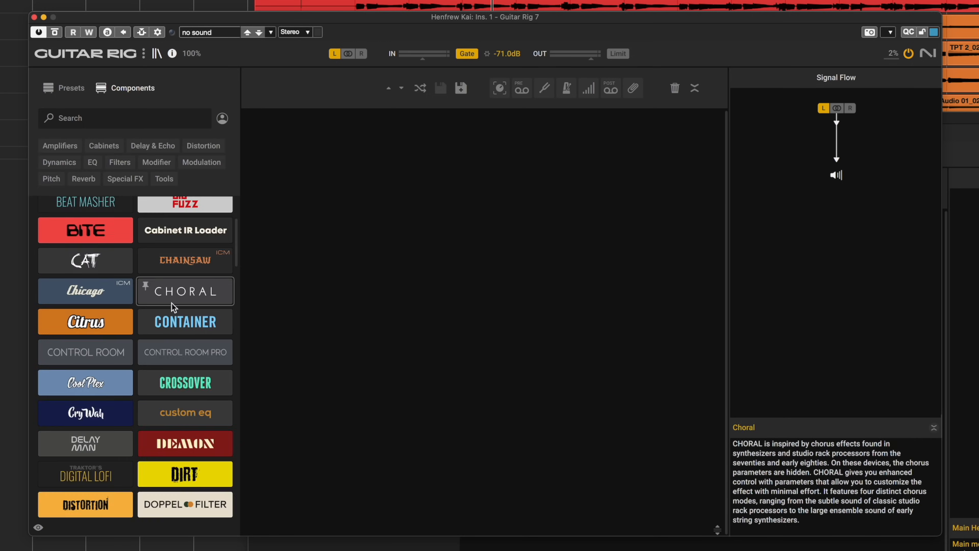
scroll(171, 303, "down", 5)
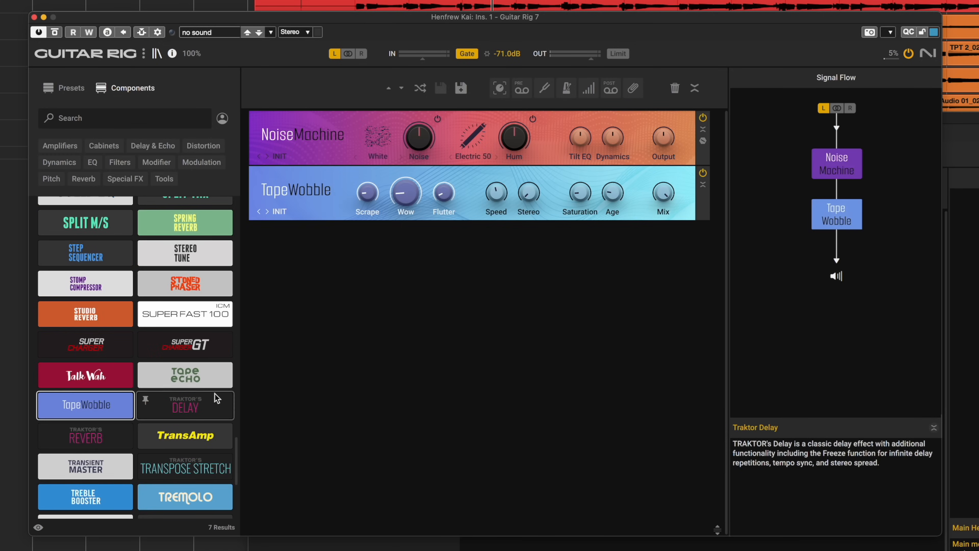
scroll(212, 395, "down", 3)
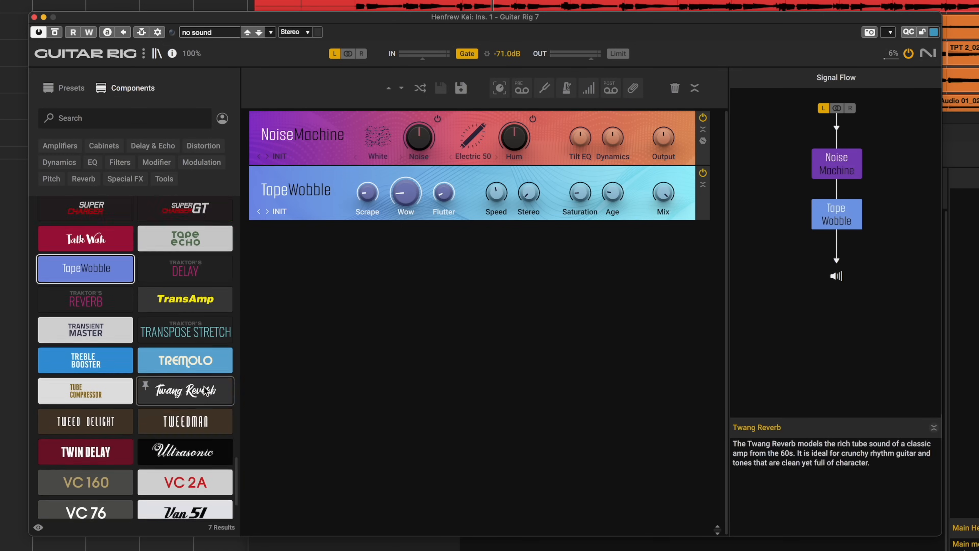
scroll(206, 390, "down", 2)
left_click_drag(185, 470, 392, 239)
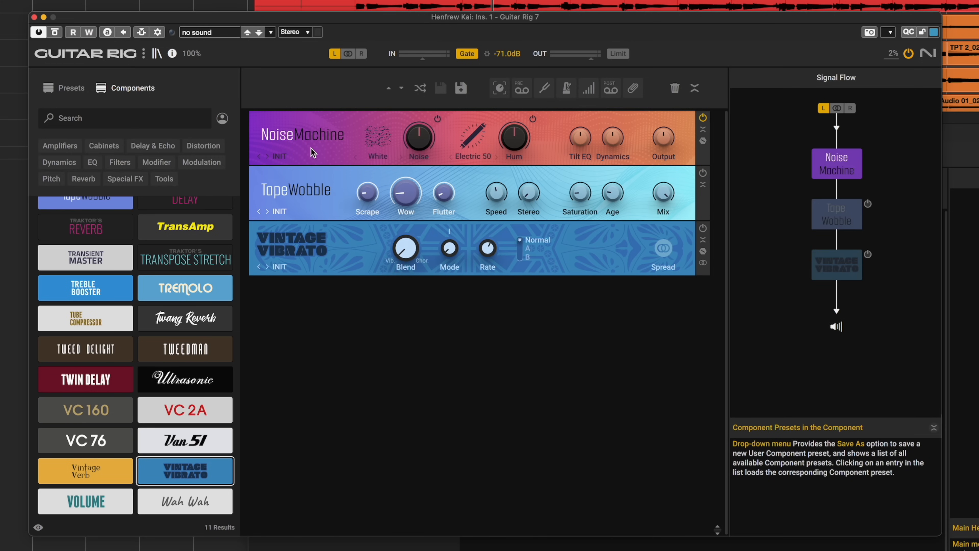
Load the Dusty Vinyl preset in Noise Machine and raise its noise level above -7.9 dB.
left_click(283, 154)
left_click(313, 226)
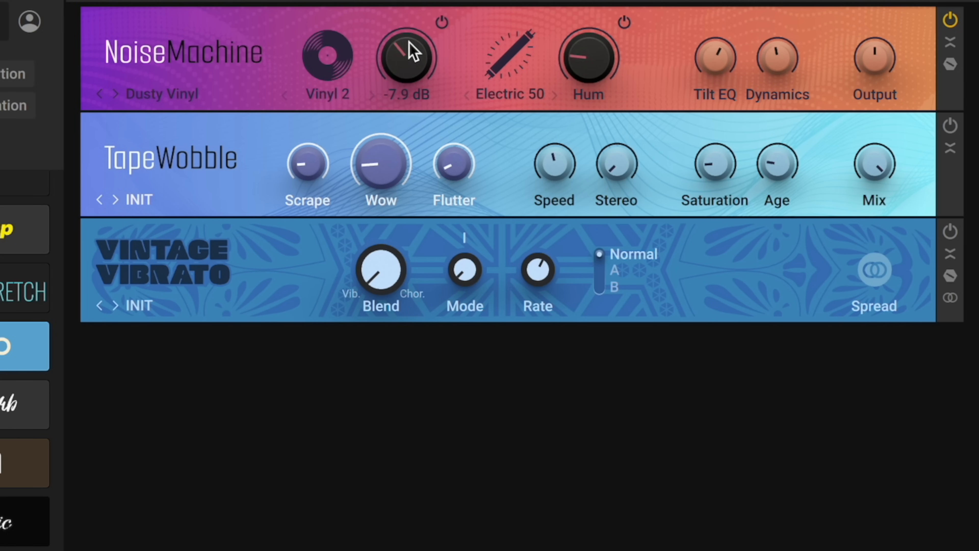
left_click_drag(408, 59, 426, 27)
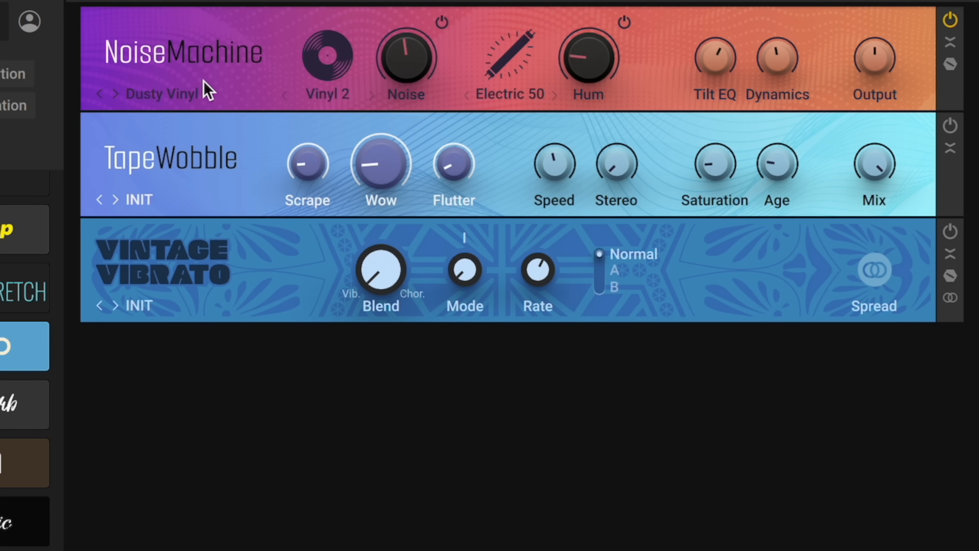
Save the adjusted Noise Machine settings as a new component preset named "Dusty Vinyl" followed by the user's first name.
left_click(160, 101)
left_click(244, 112)
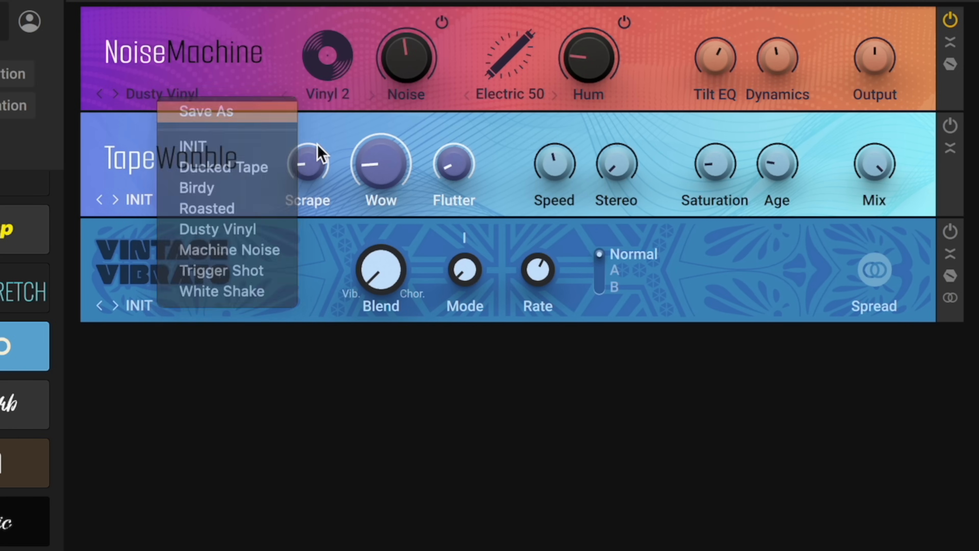
key("Right")
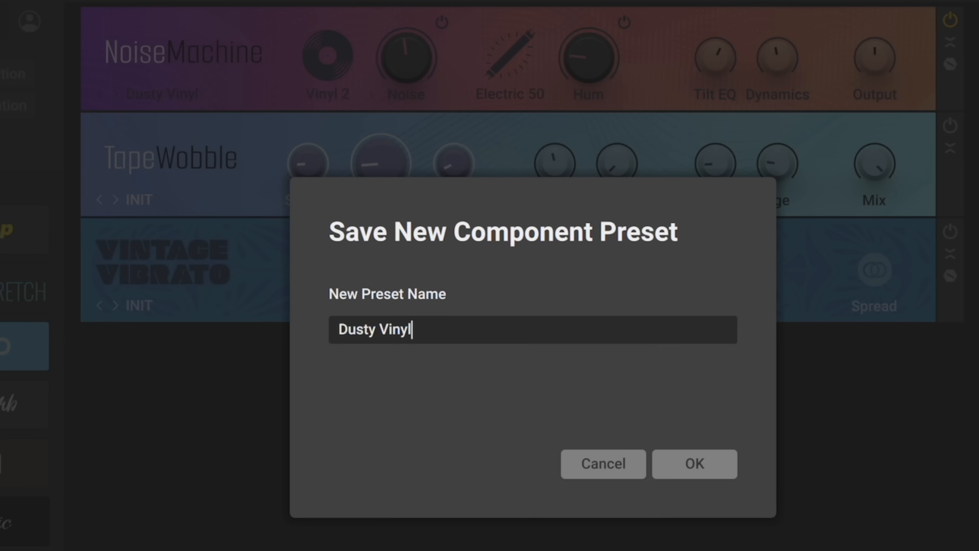
key("Return")
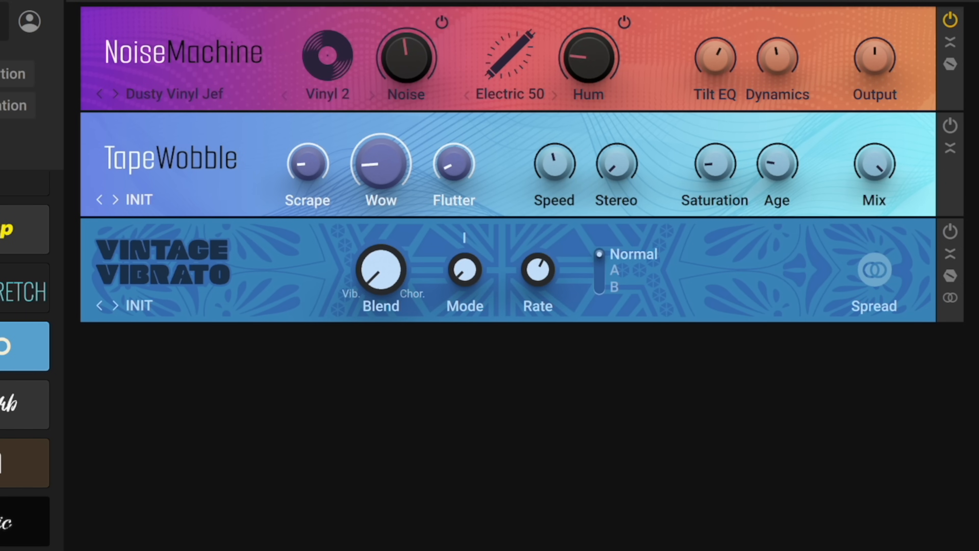
Check the user presets of Noise Machine and load the factory preset Ducked Tape.
left_click(192, 101)
mouse_move(316, 184)
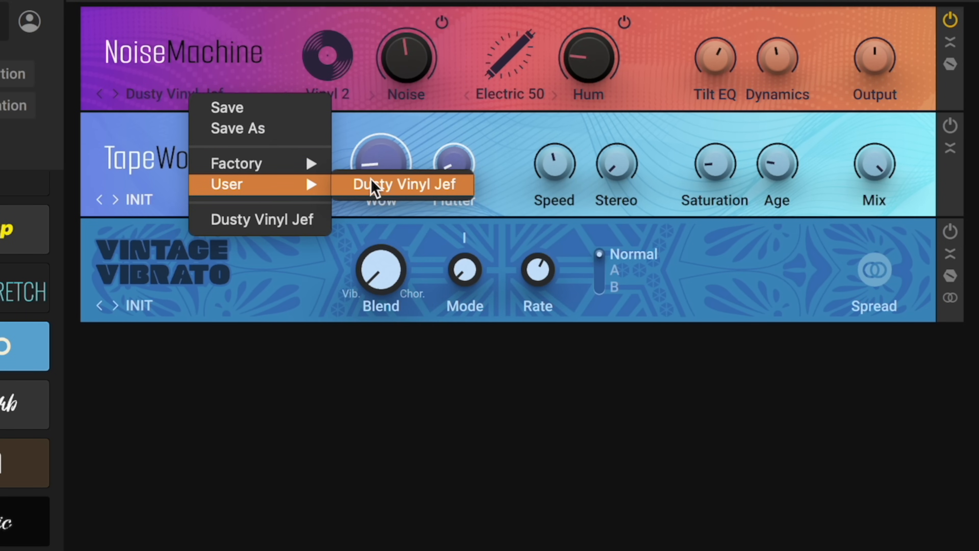
mouse_move(279, 173)
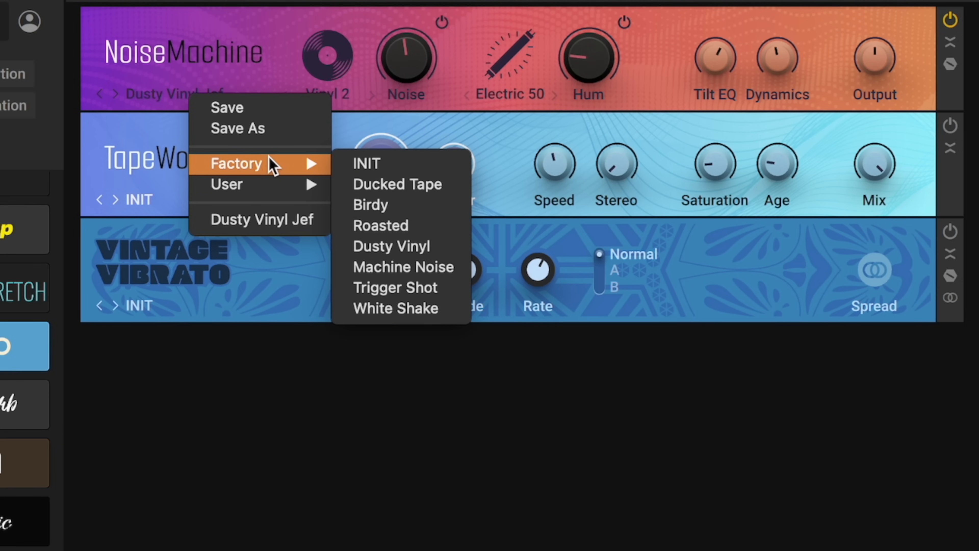
left_click(409, 185)
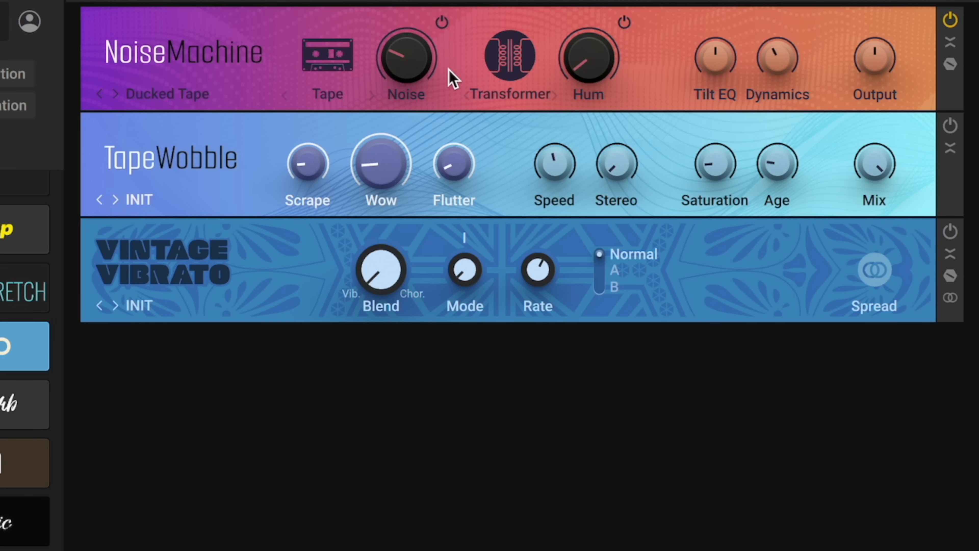
Audition the White Shake and Roasted presets in Noise Machine.
mouse_move(884, 69)
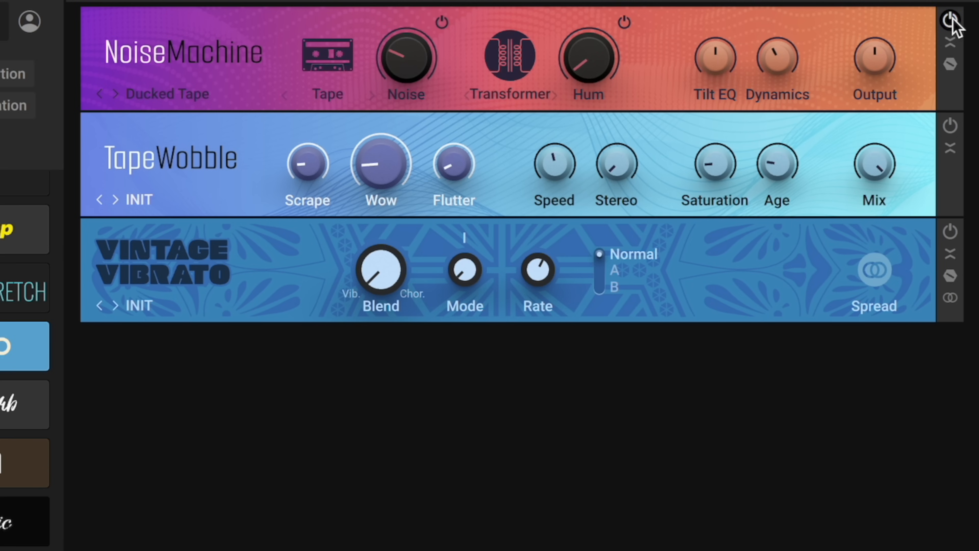
left_click(170, 94)
left_click(257, 282)
mouse_move(403, 75)
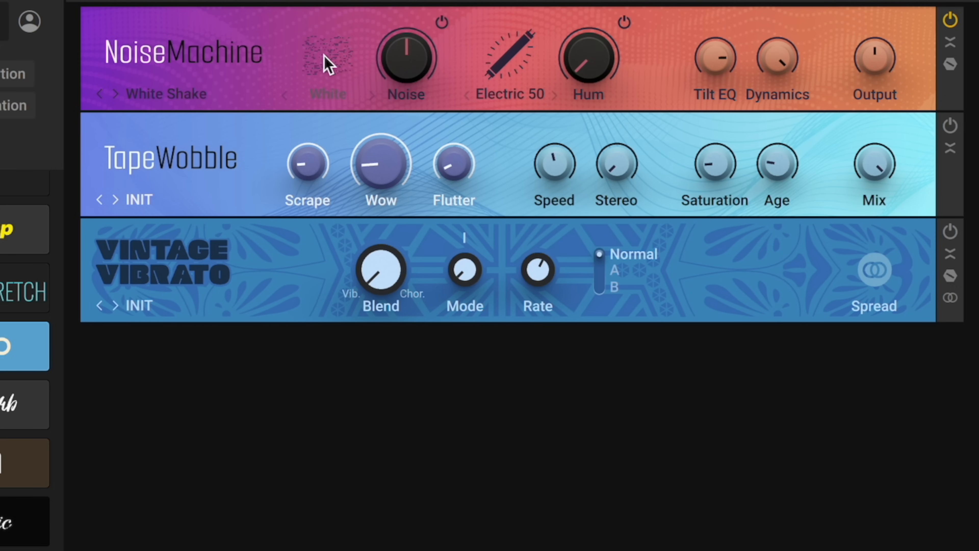
left_click(167, 95)
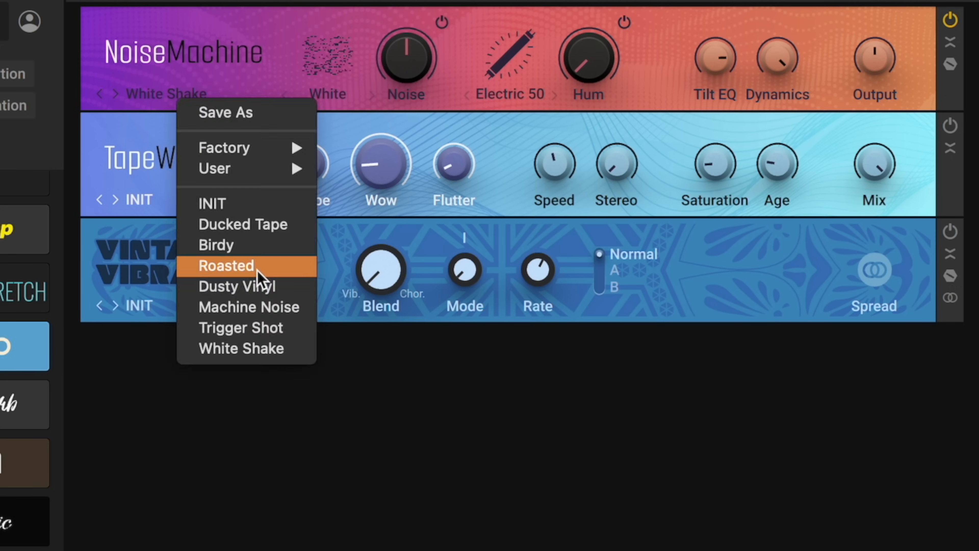
left_click(256, 264)
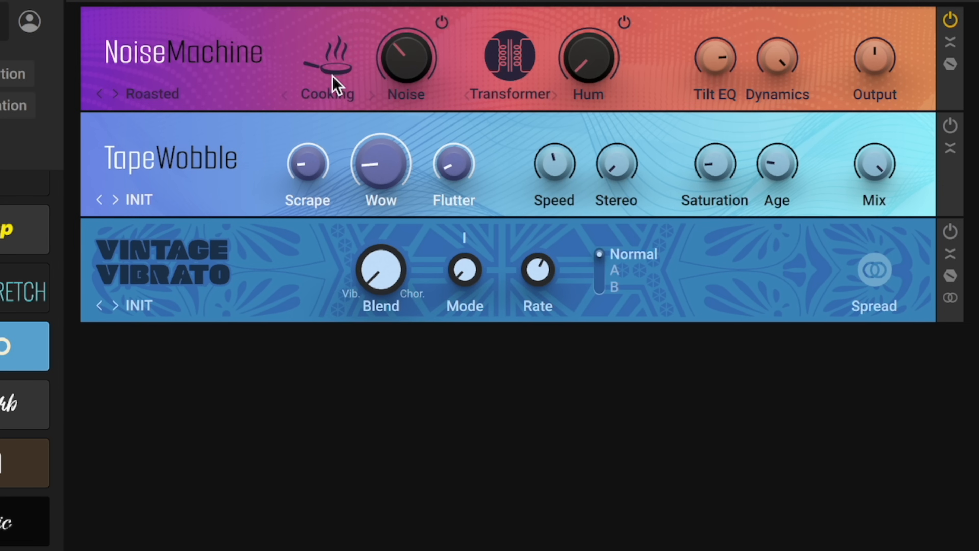
Try Birds and Shower as the noise source in Noise Machine.
left_click(322, 67)
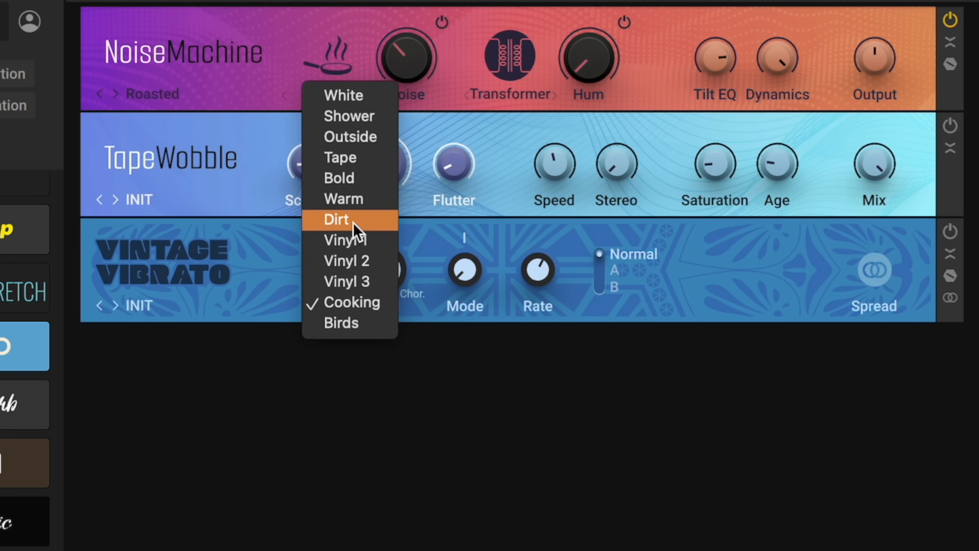
left_click(365, 320)
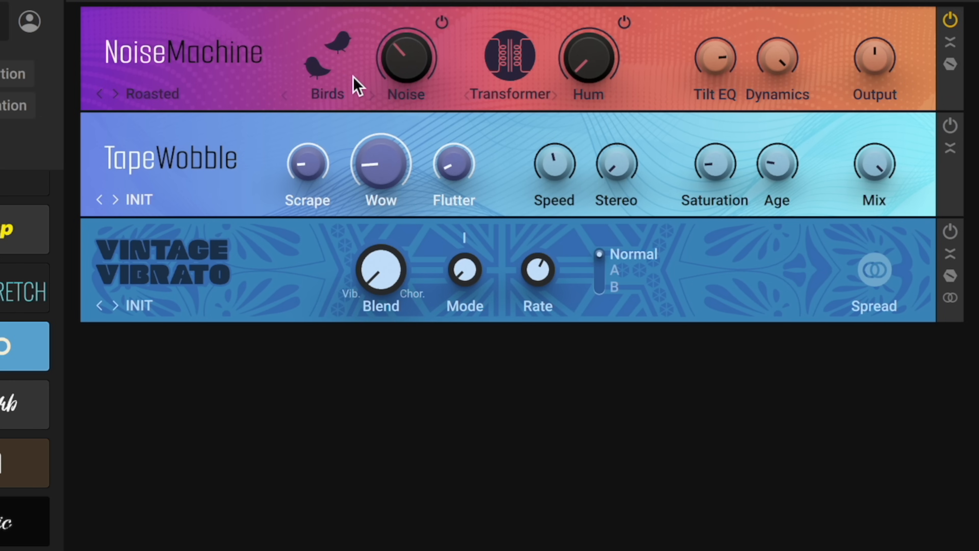
left_click(354, 86)
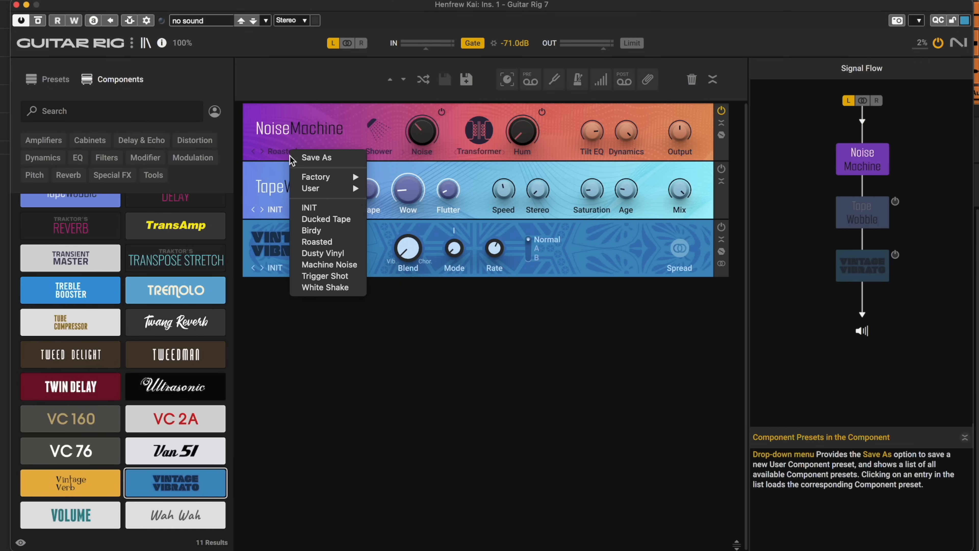
Load the Ducked Tape preset in Noise Machine and switch the active effect from Noise Machine to Tape Wobble.
mouse_move(313, 185)
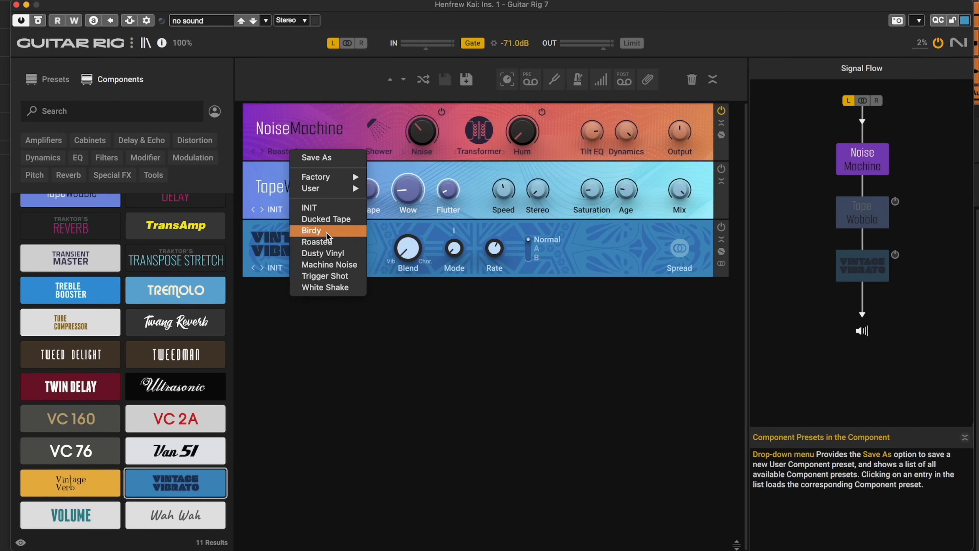
left_click(323, 222)
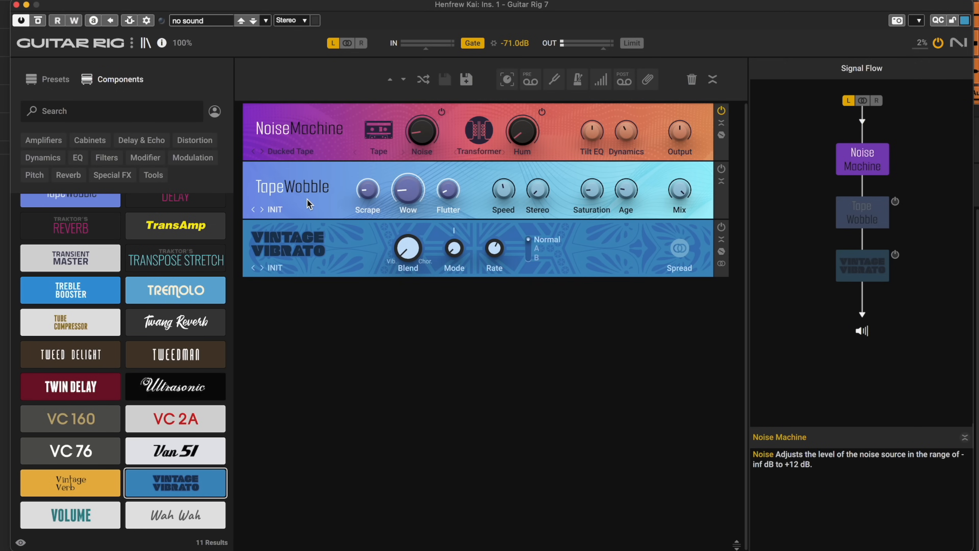
left_click(722, 111)
left_click(722, 170)
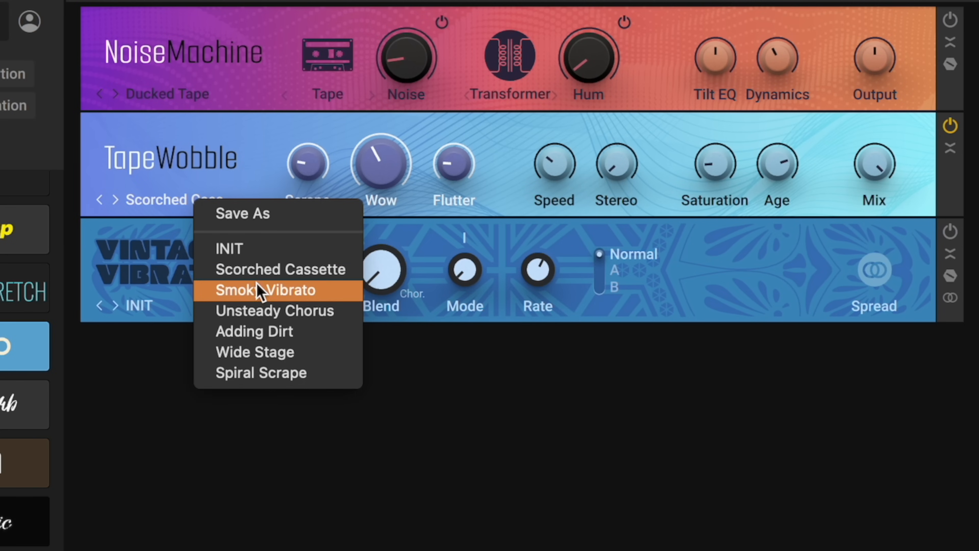
Audition Smoky Vibrato and Unsteady Chorus in Tape Wobble and settle on the Smoky Vibrato preset.
left_click(256, 283)
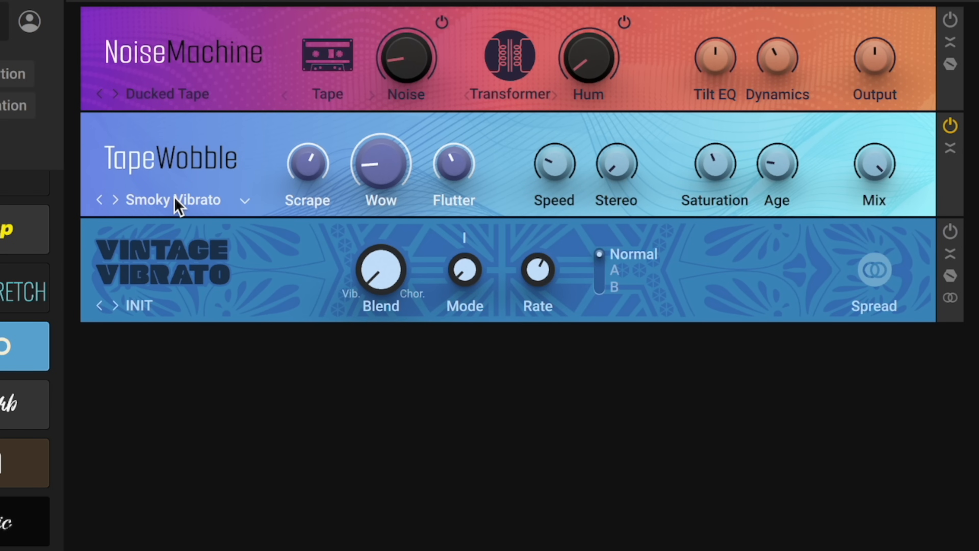
left_click(176, 203)
left_click(204, 308)
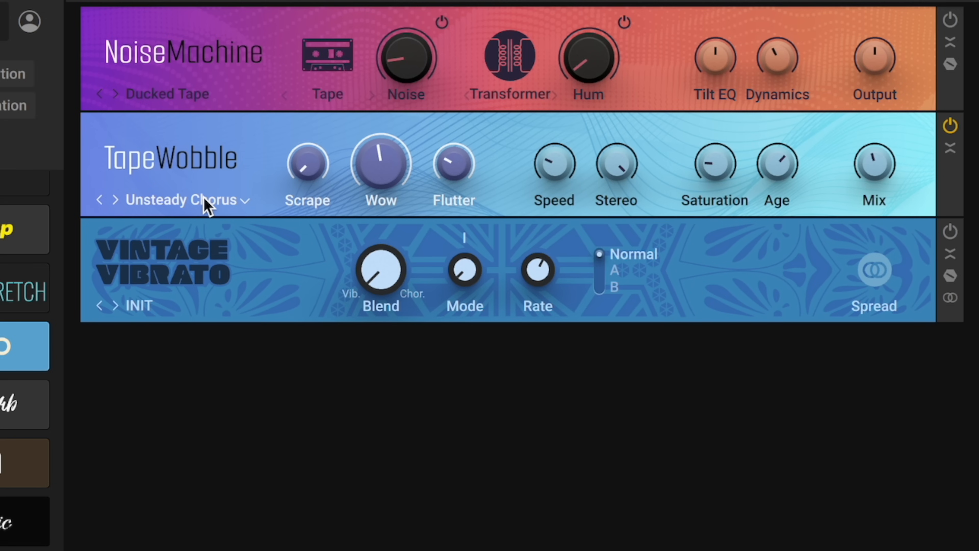
left_click(221, 208)
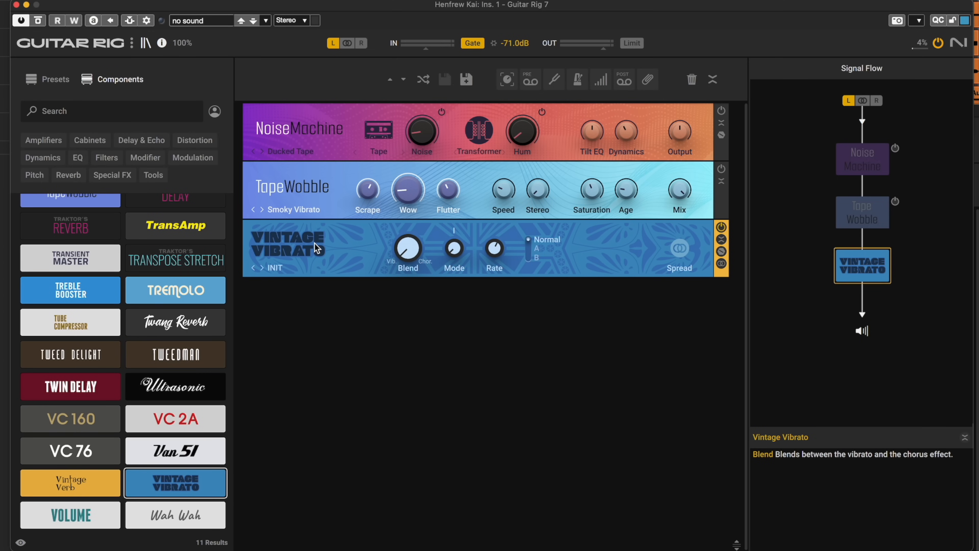
Audition the Chorus III and Losing Control presets in Vintage Vibrato.
left_click(274, 266)
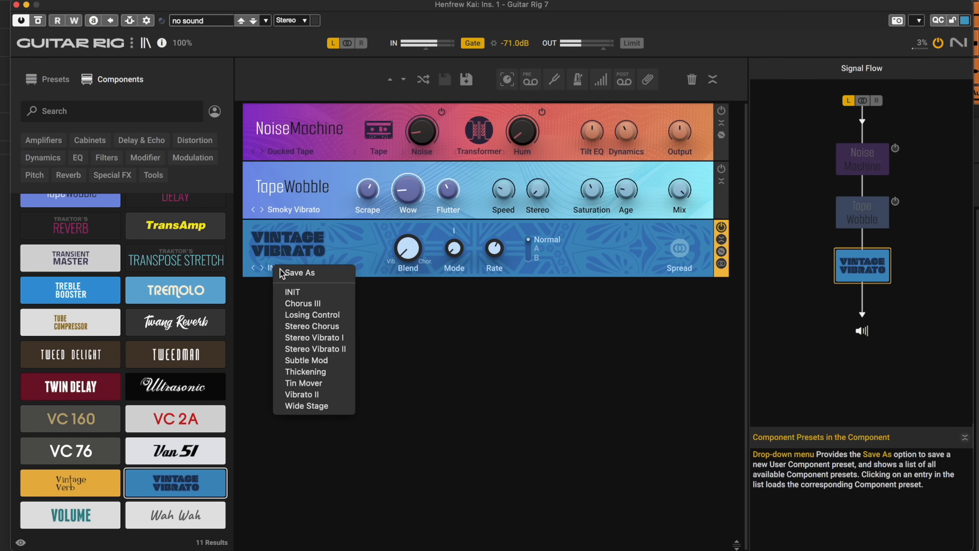
left_click(318, 303)
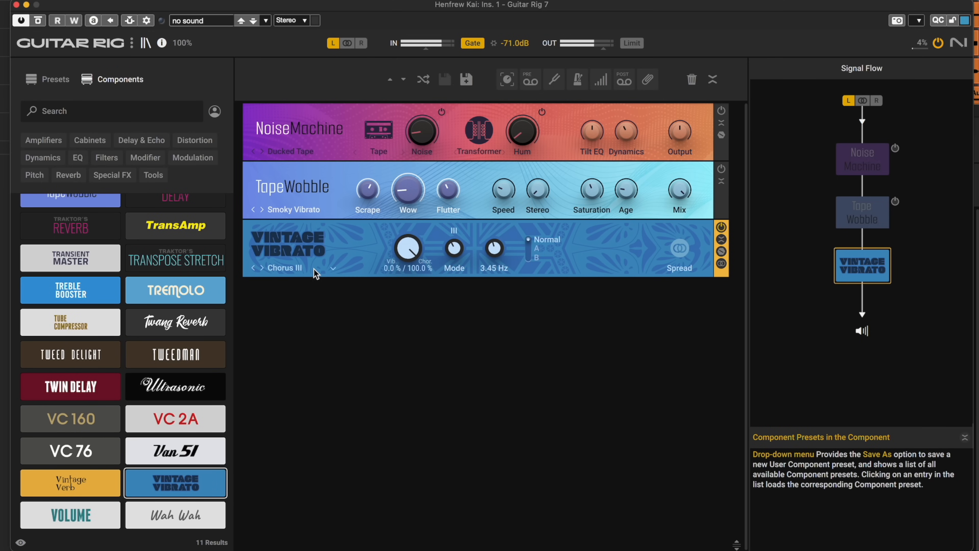
left_click(289, 267)
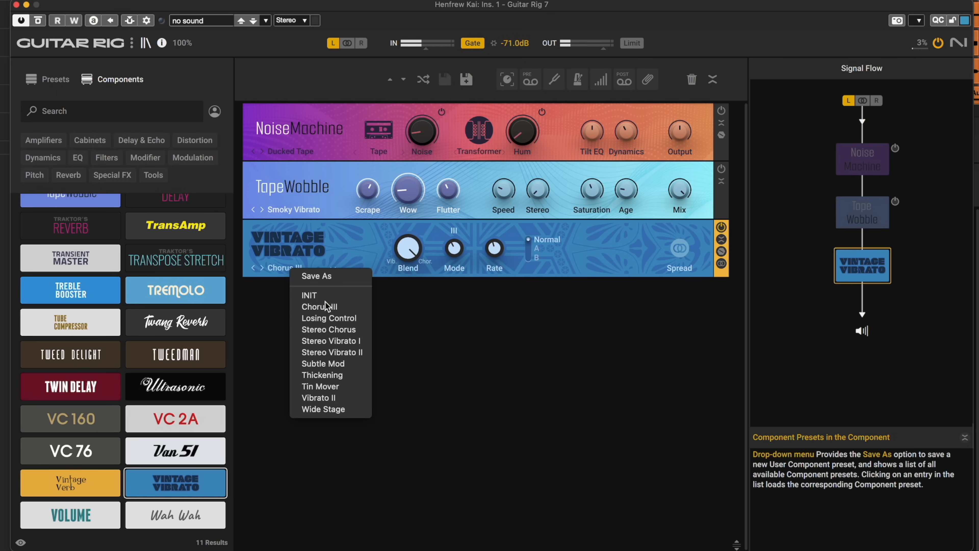
left_click(338, 320)
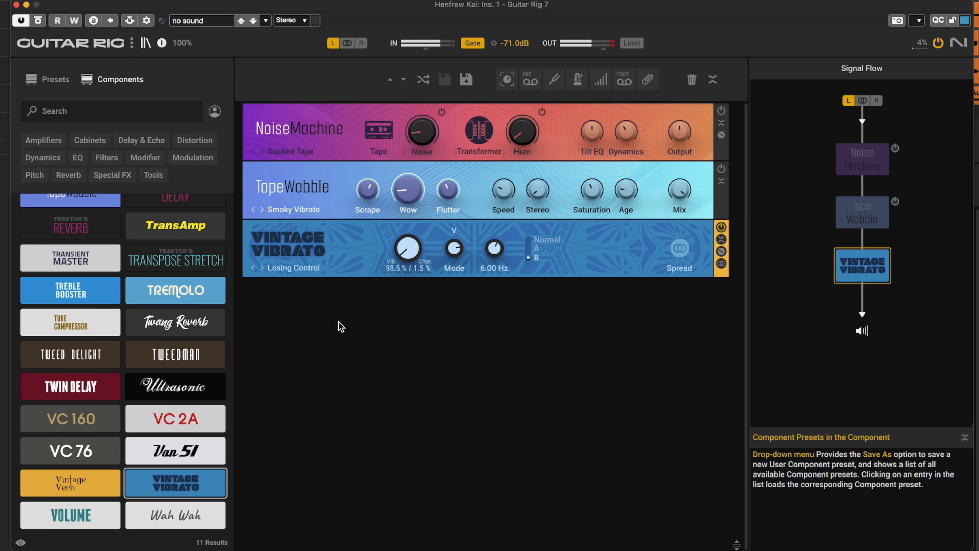
Audition Stereo Chorus in Vintage Vibrato and settle on the Subtle Mod preset.
left_click(301, 267)
left_click(329, 331)
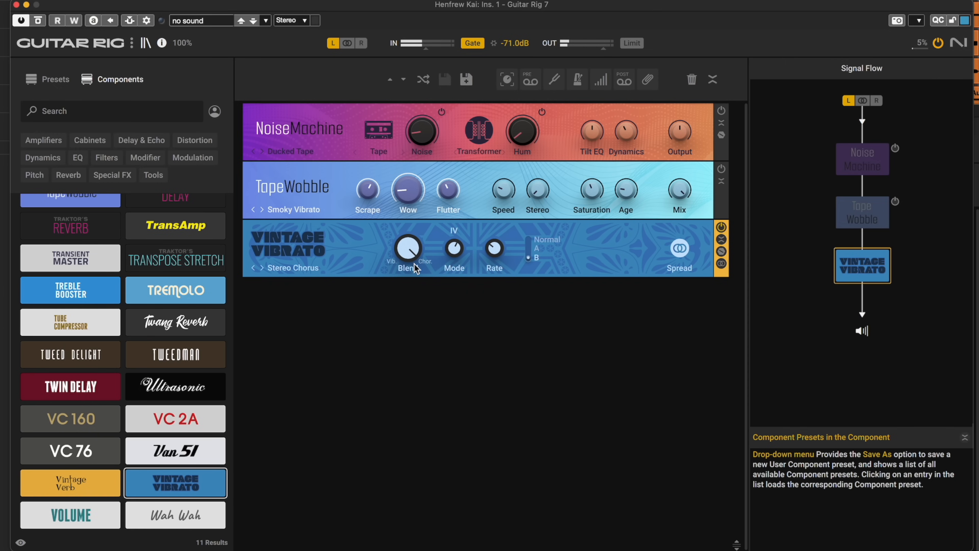
left_click(305, 274)
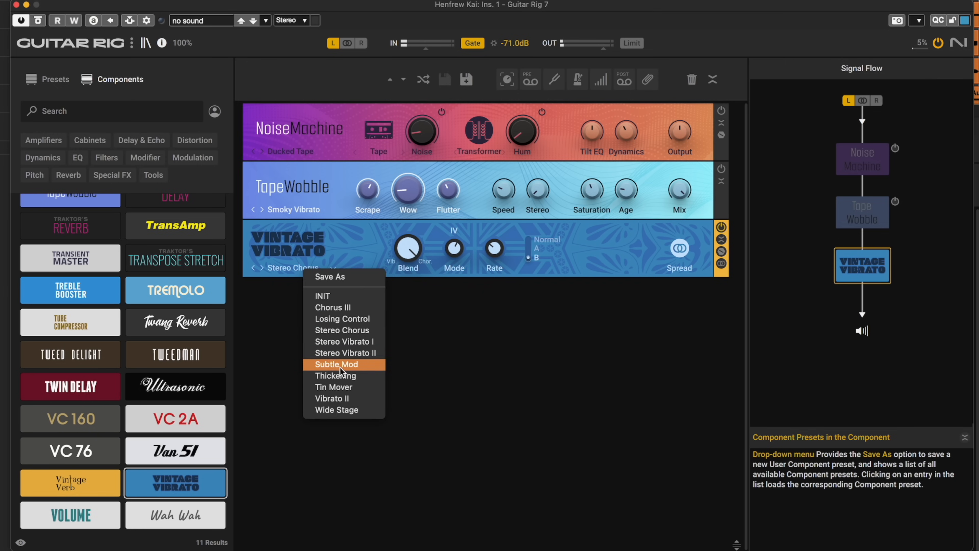
left_click(344, 376)
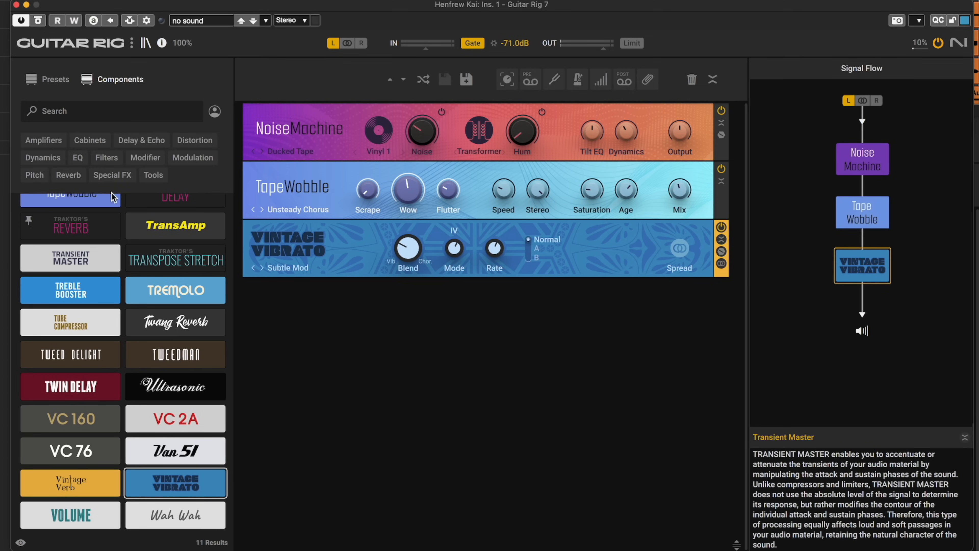
Filter the components by Distortion and add Kolor to the rack below Vintage Vibrato.
left_click(193, 140)
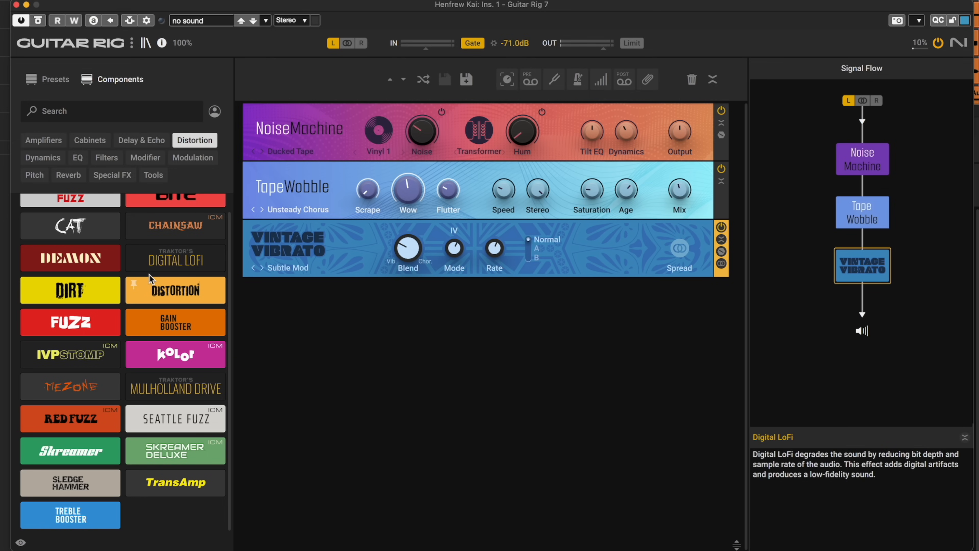
left_click_drag(171, 355, 304, 339)
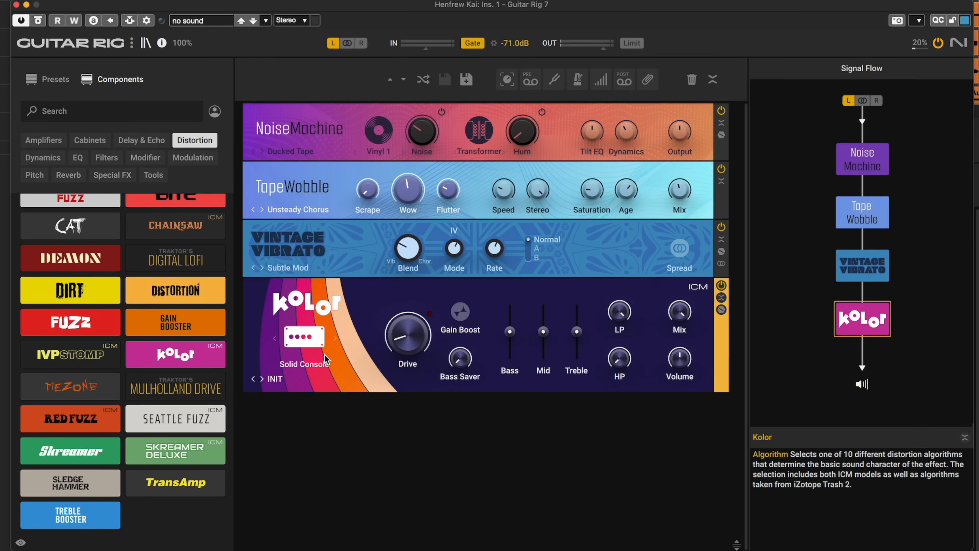
Audition the Tape Drive, Crunchy Phone and Fat Amp presets in Kolor and settle on Boomer.
left_click(274, 378)
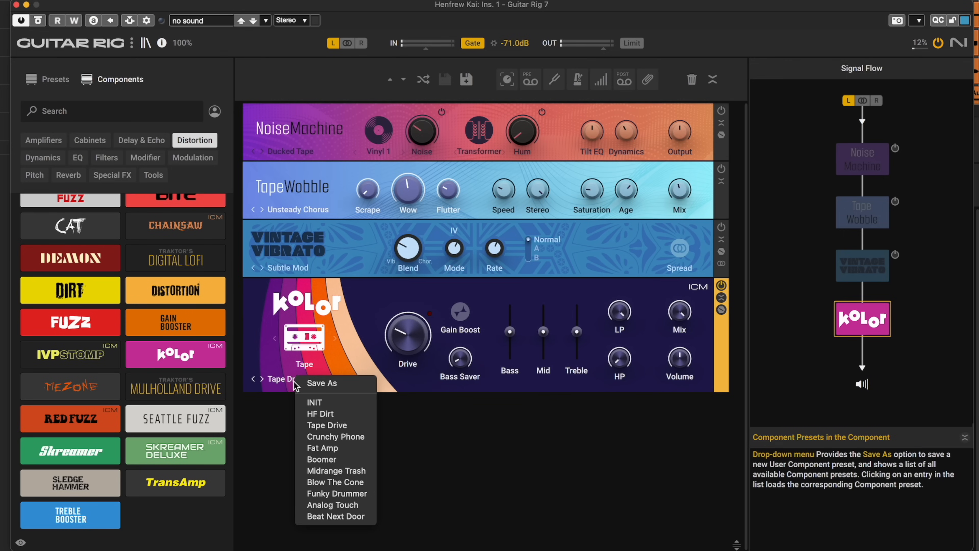
left_click(346, 437)
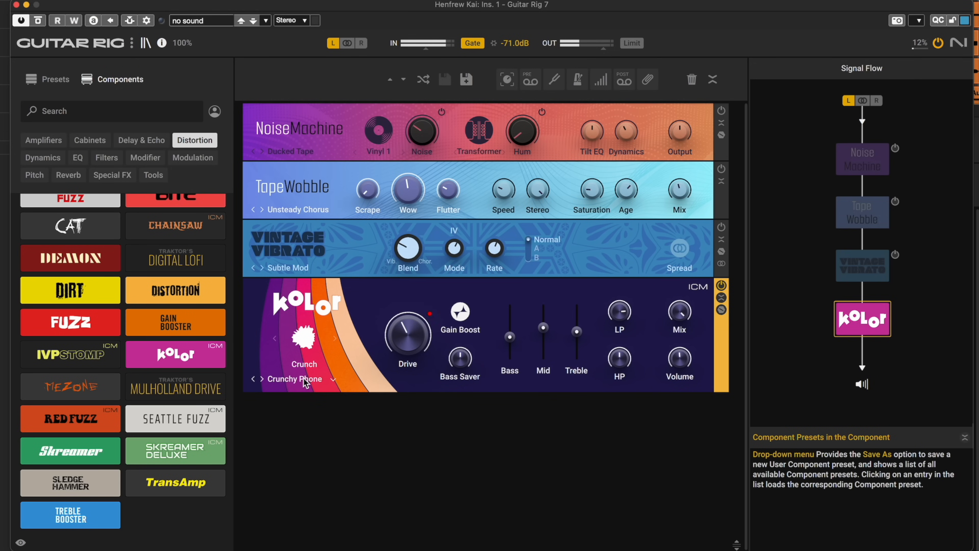
left_click(304, 380)
left_click(348, 450)
left_click(285, 382)
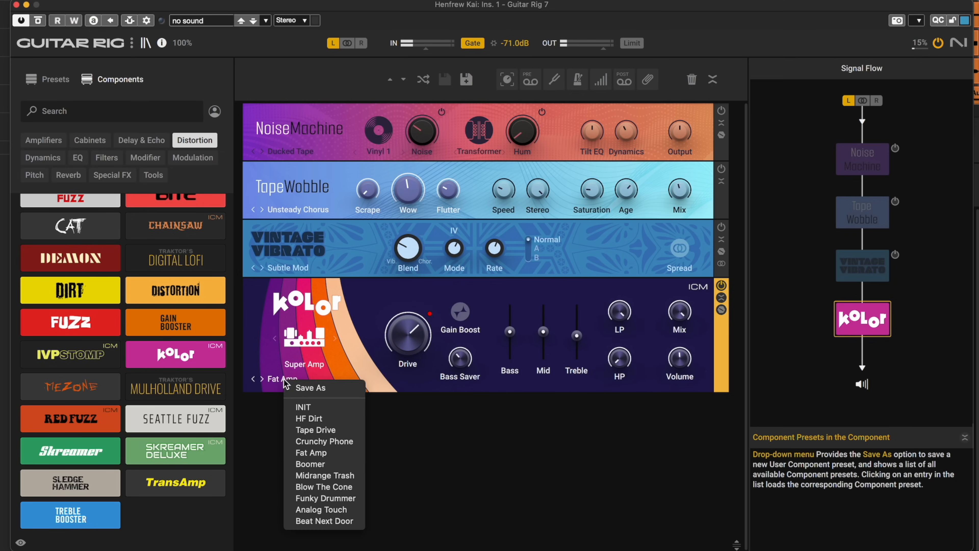
left_click(343, 464)
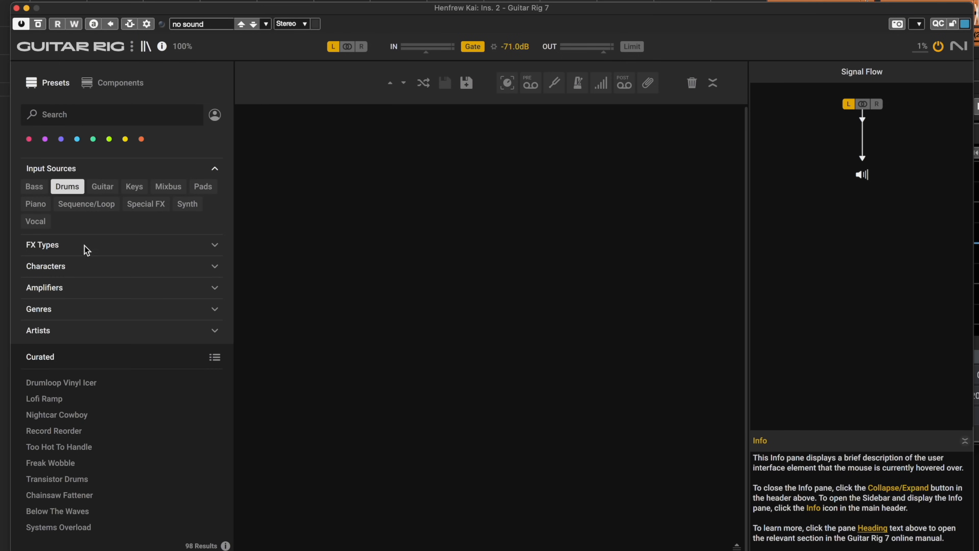
Audition the drum rack presets Lofi Ramp, Drumloop Vinyl Icer and Nightcar Cowboy, ending on Record Reorder.
left_click(164, 398)
scroll(159, 397, "down", 5)
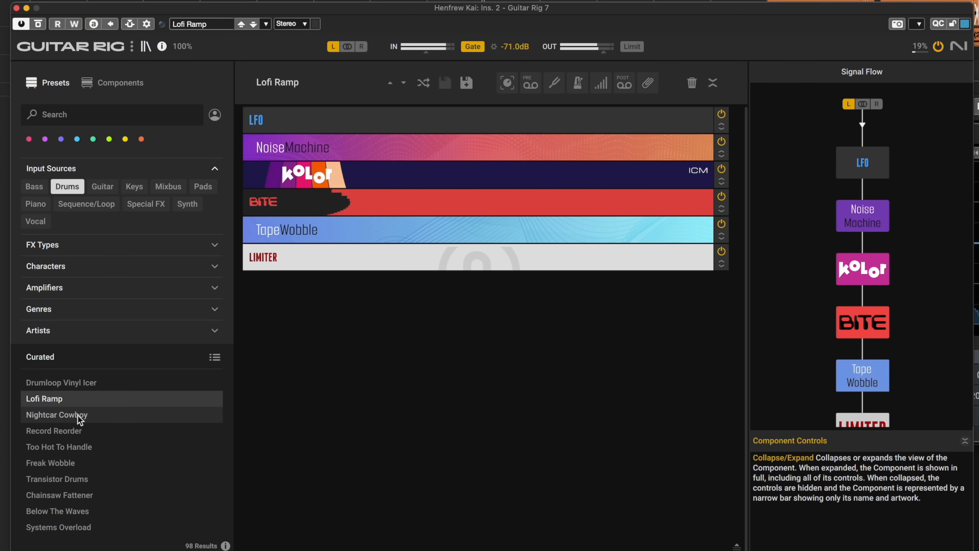
left_click(81, 387)
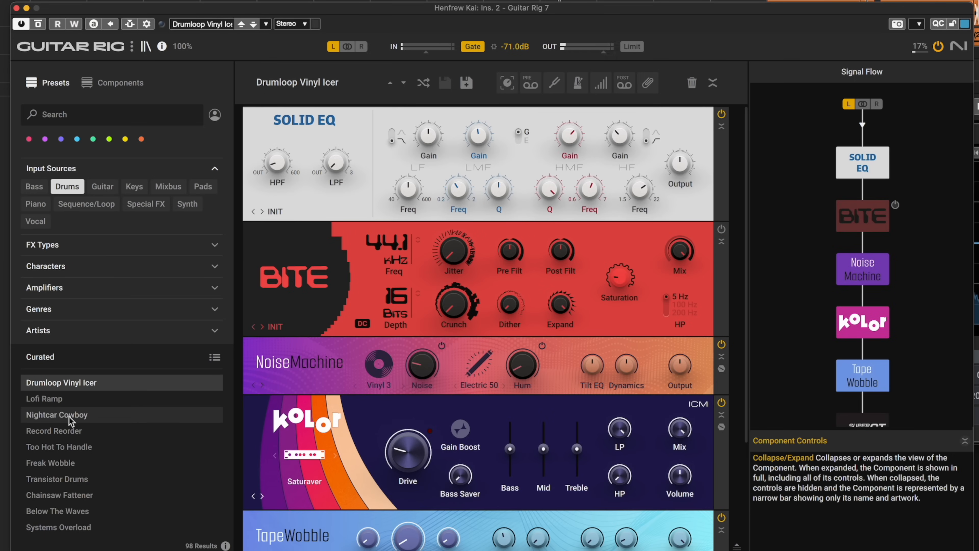
left_click(69, 417)
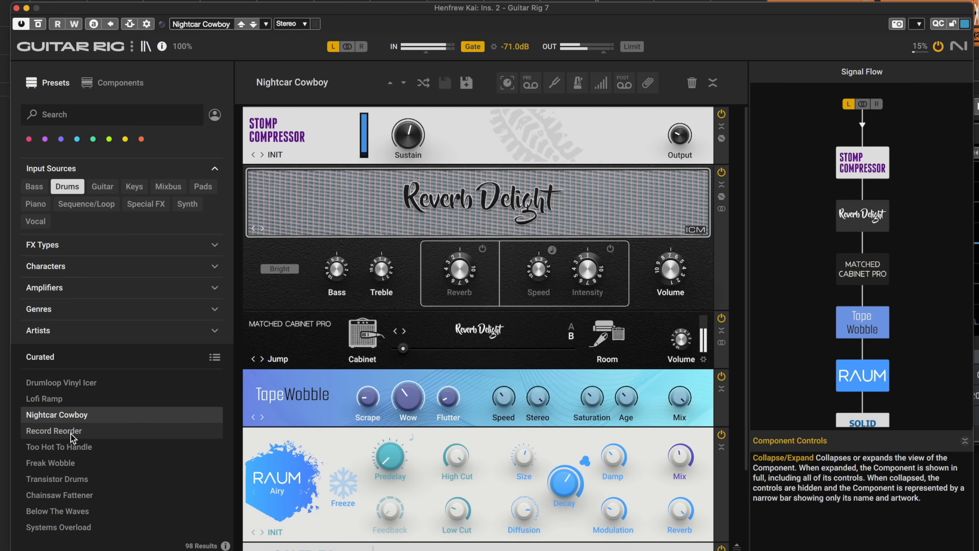
left_click(71, 433)
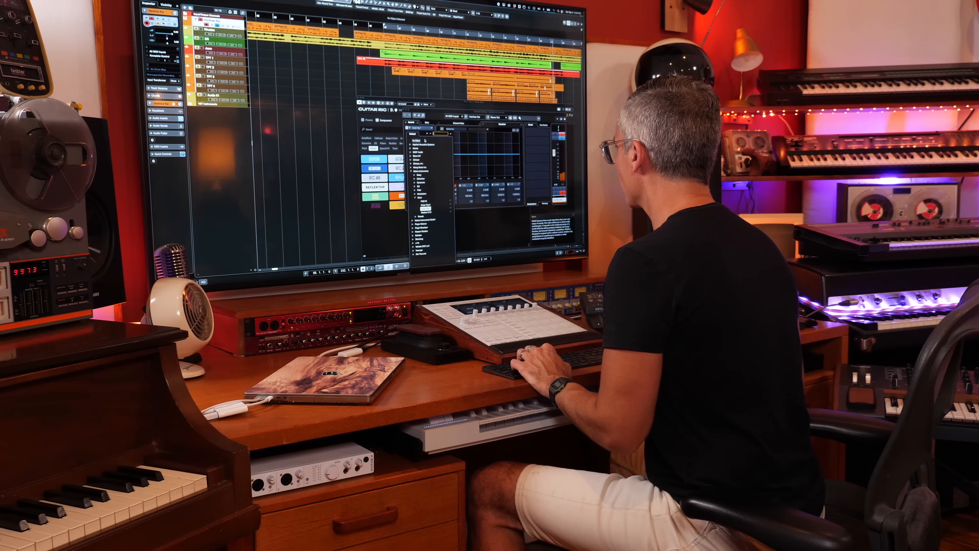
left_click(420, 131)
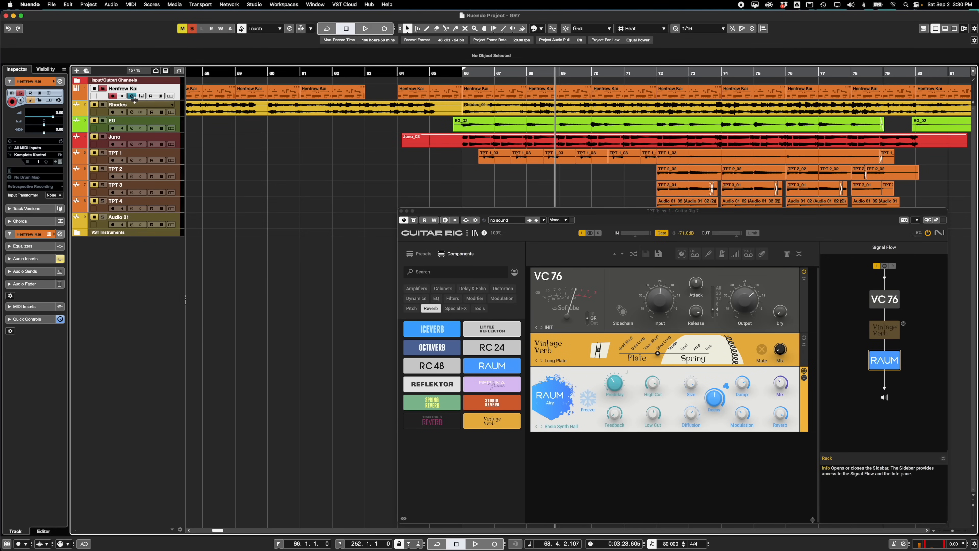
left_click(133, 107)
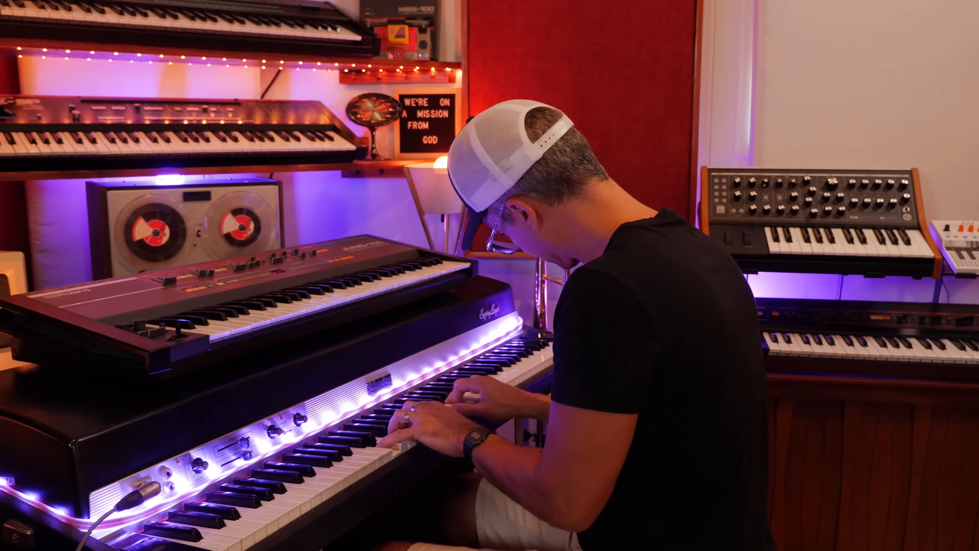